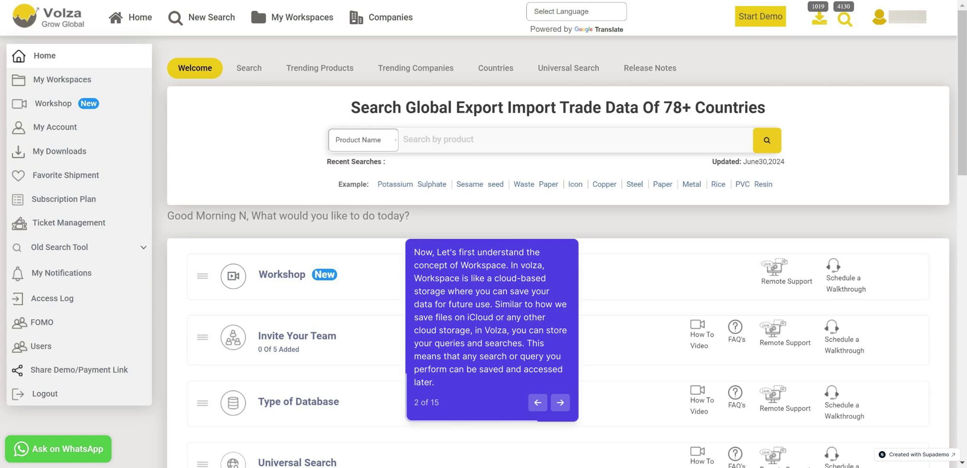
Advance the guided tour to step 3, which points at My Workspaces
key(Right)
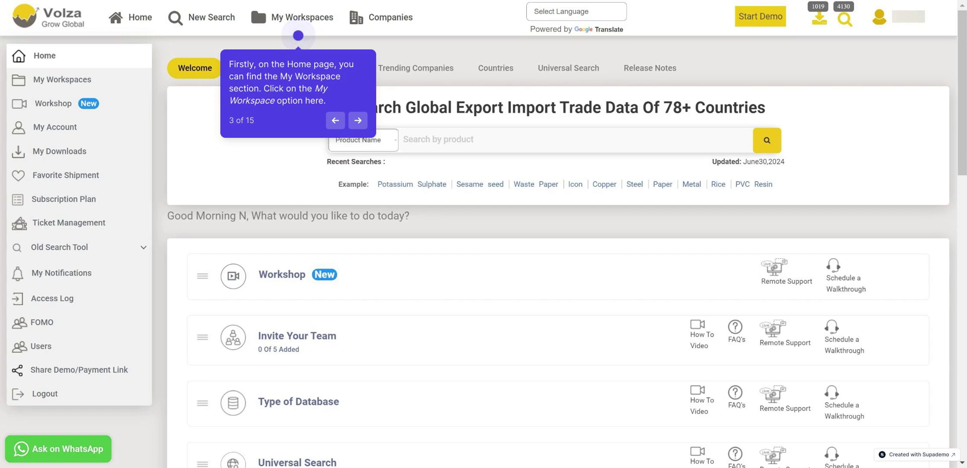
Advance the tour to the Workspace-Shipments list at the auto-update step
key(Right)
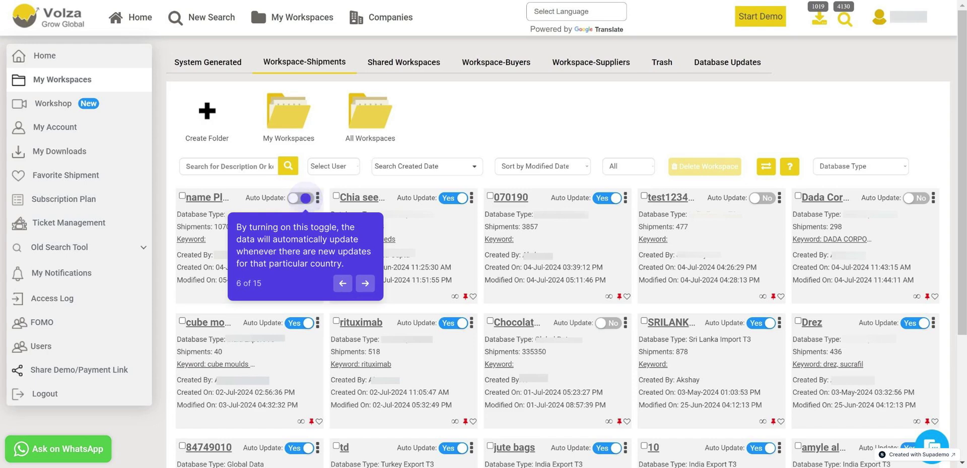
Switch the first workspace's Auto Update toggle to Yes and confirm the change
click(306, 198)
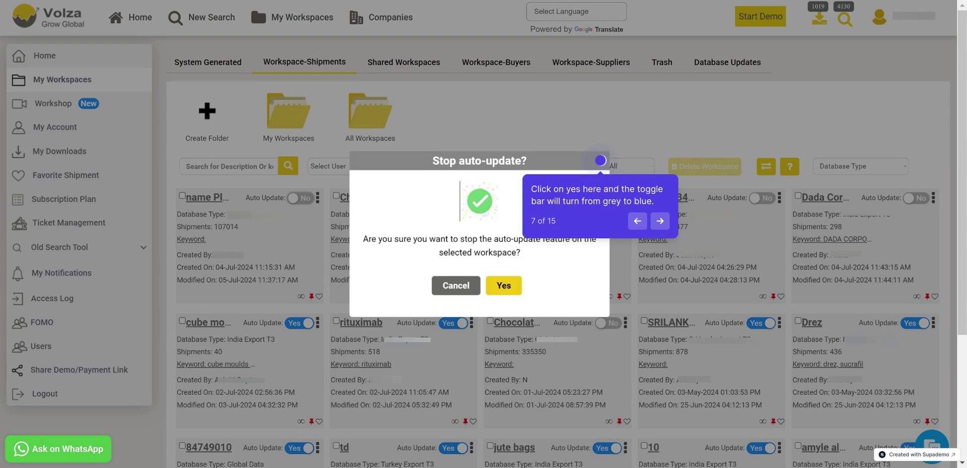
key(Right)
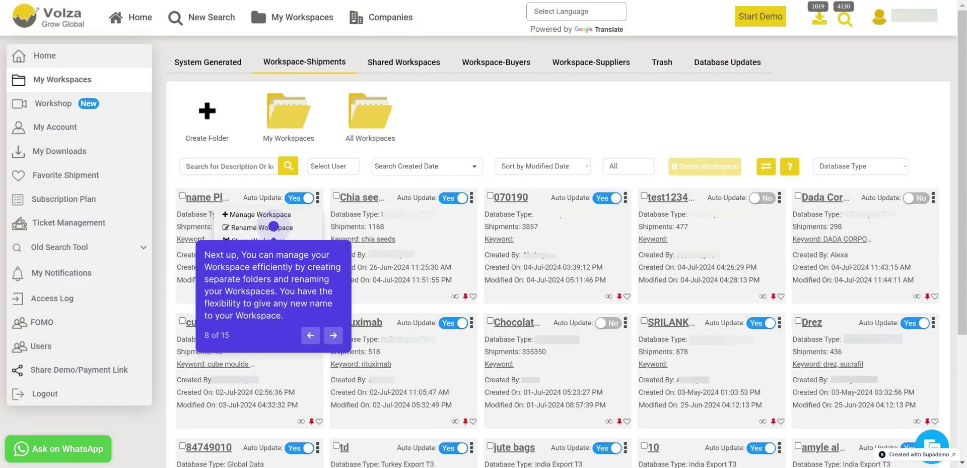